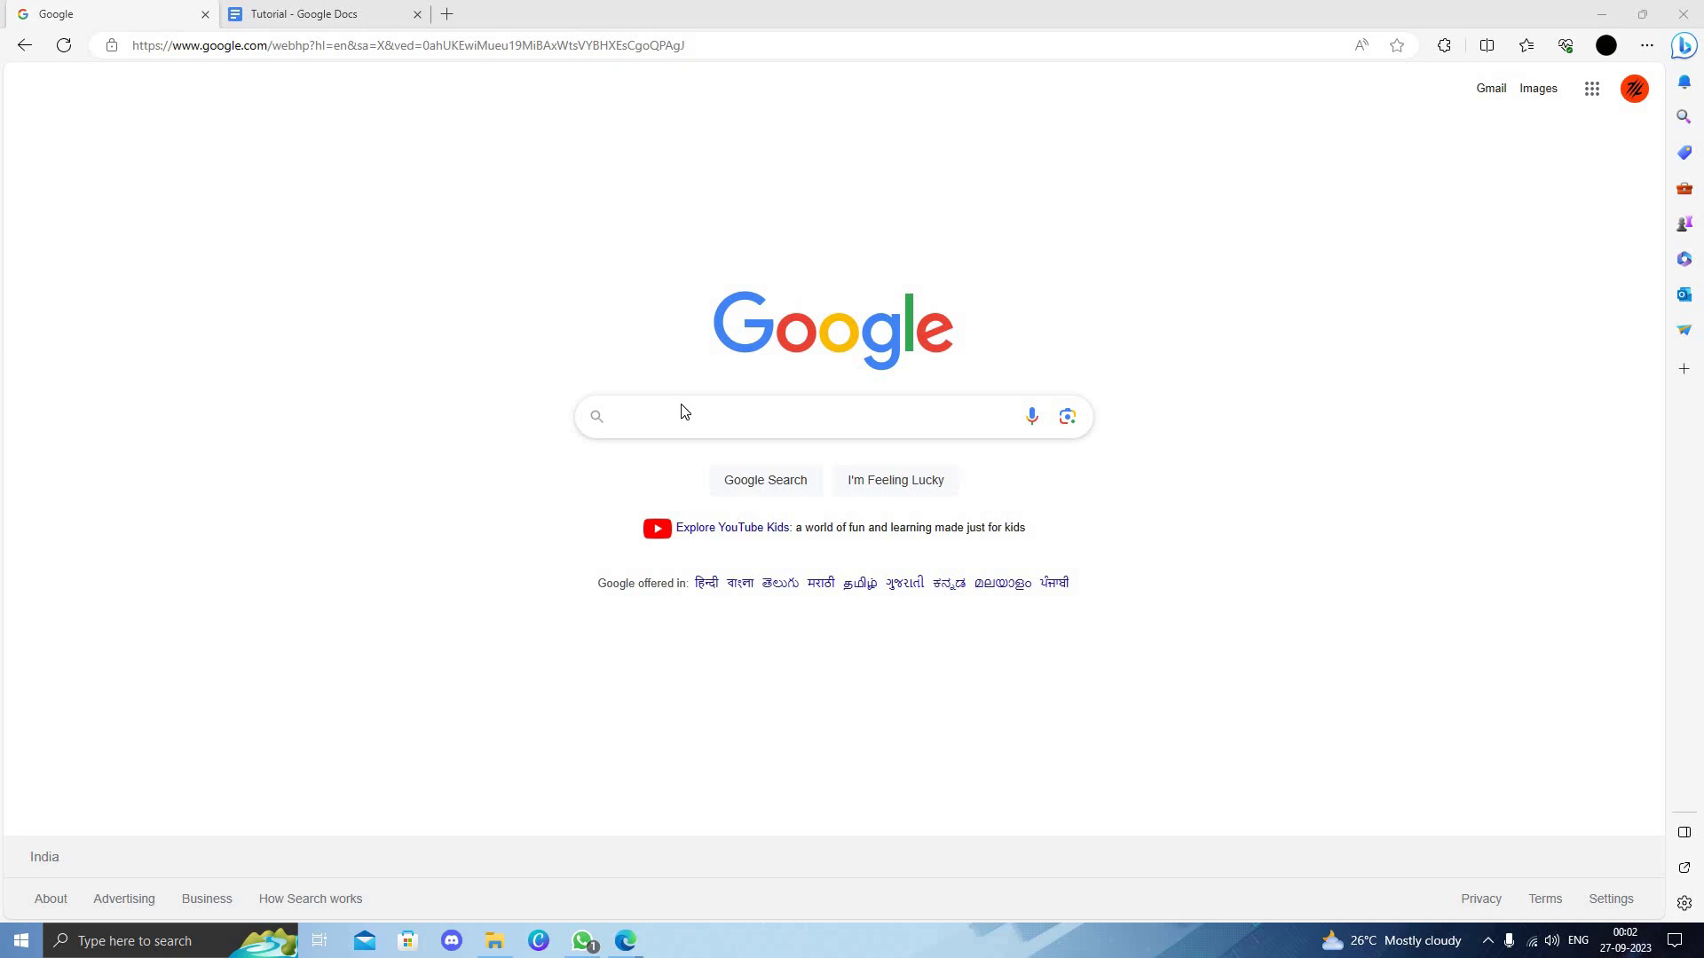
Search Google for changing Roblox Studio render distance and open the Developer Forum result in a new tab.
left_click(725, 416)
type("How To Change Render Distance in Roblox Studio")
key("Return")
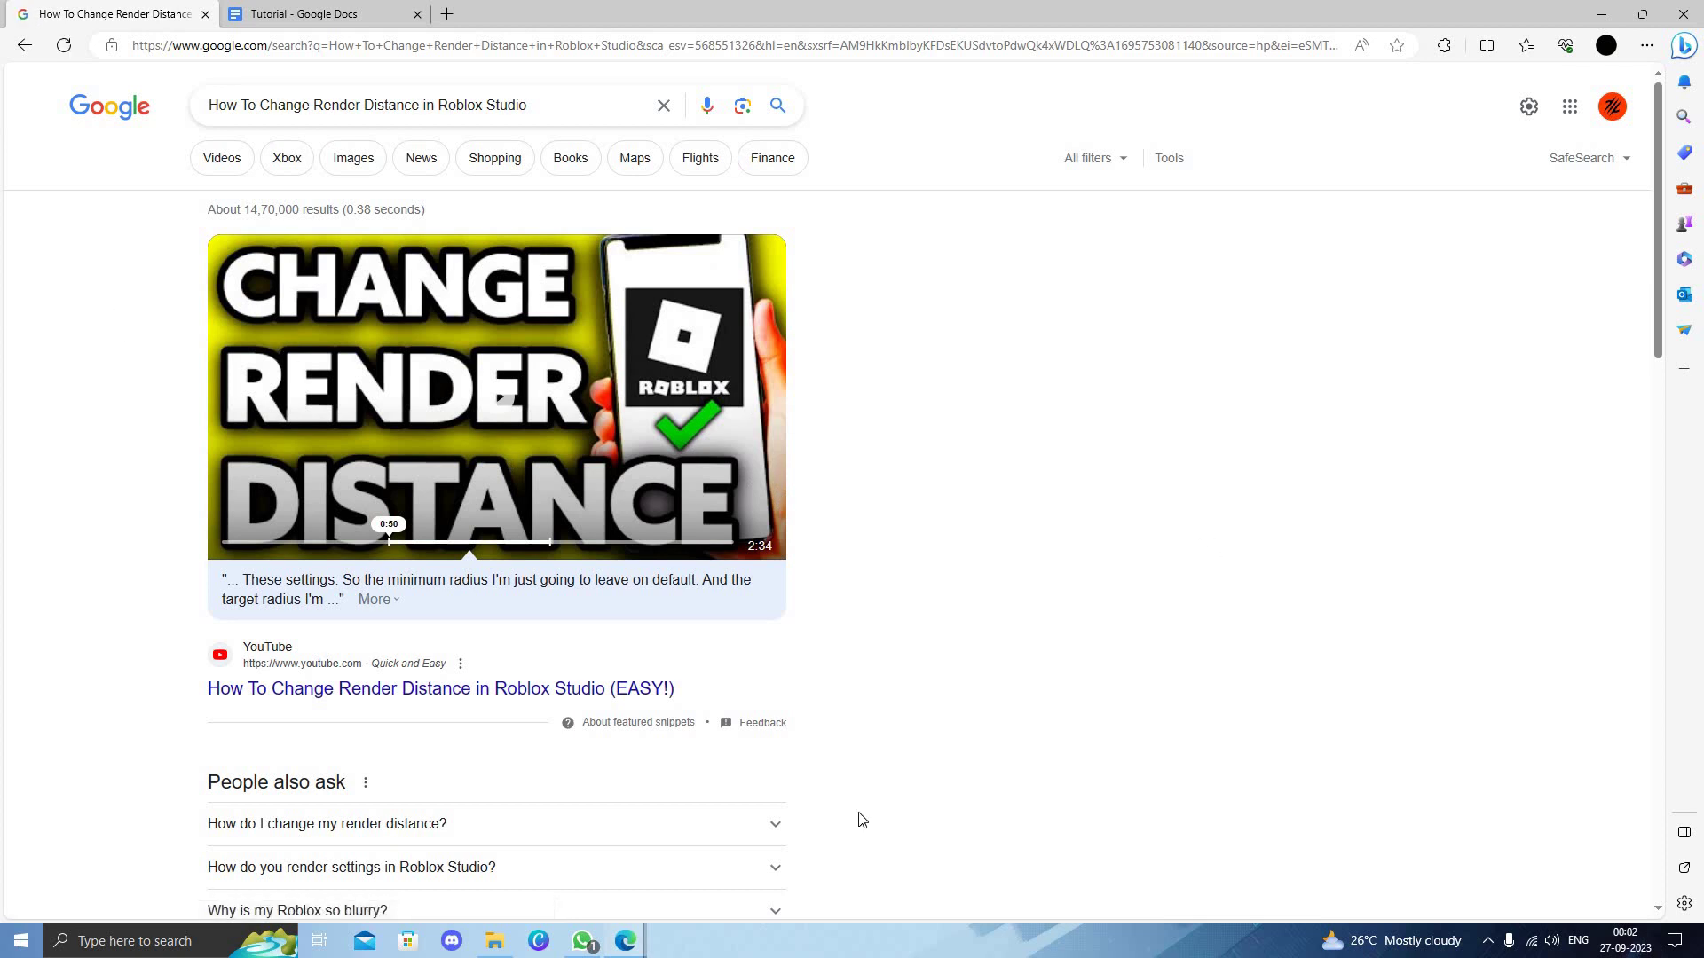
scroll(518, 710, "down", 3)
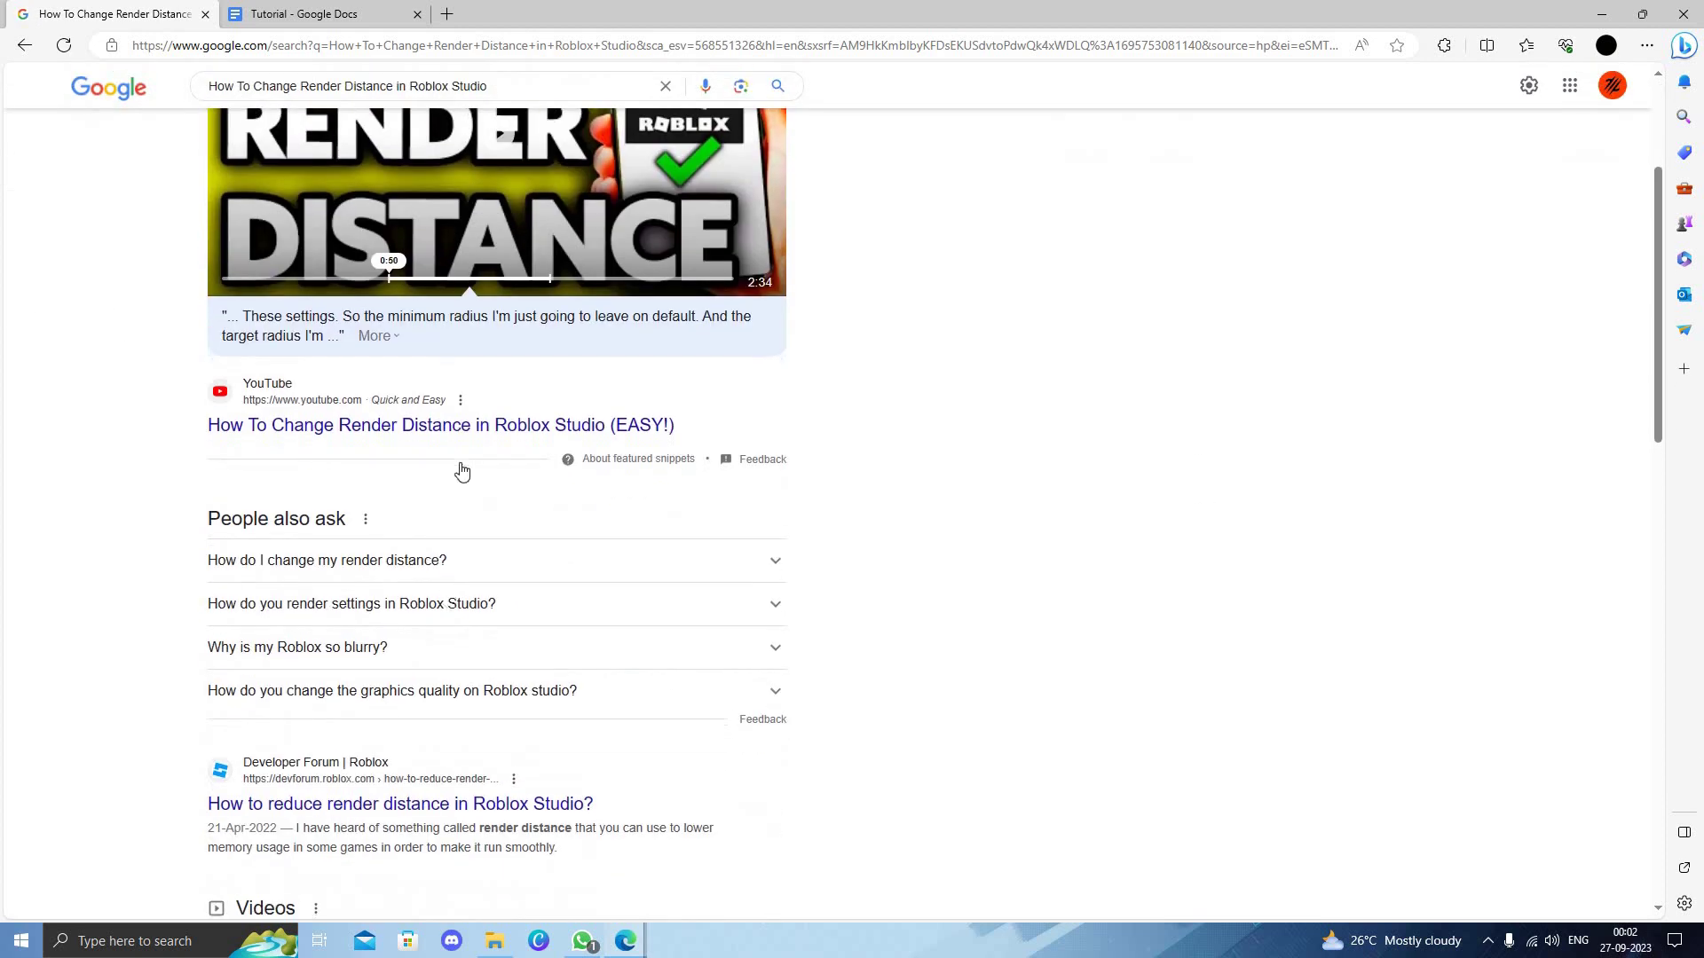
scroll(466, 639, "down", 2)
right_click(458, 683)
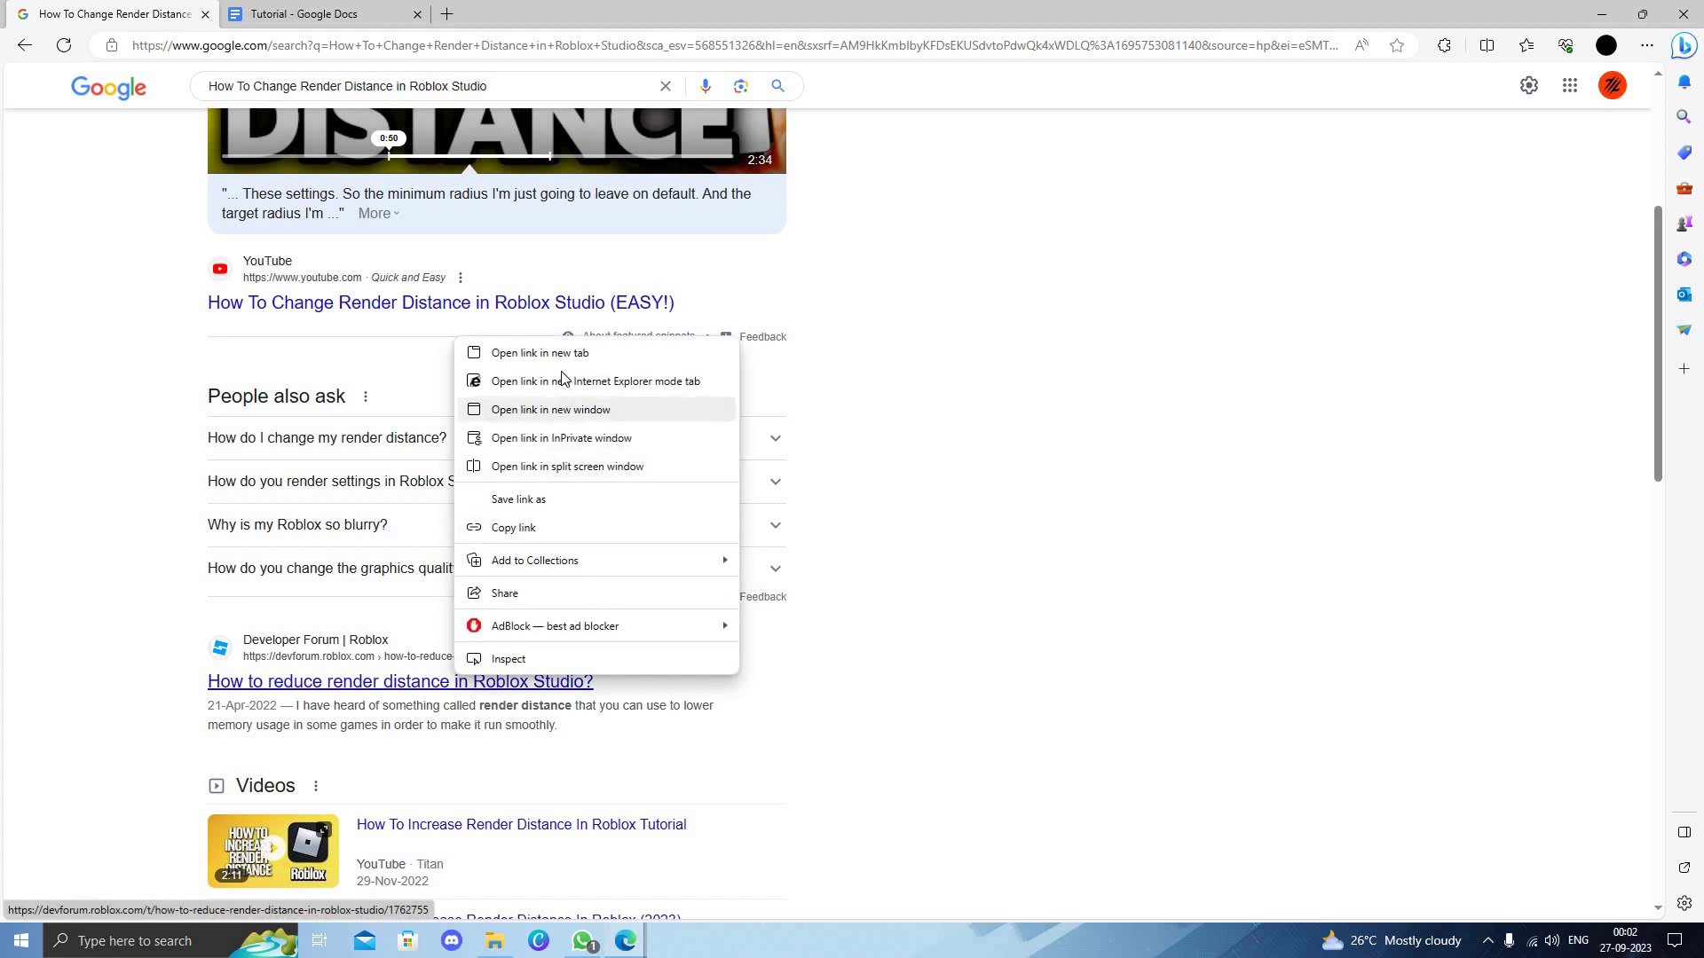
left_click(540, 353)
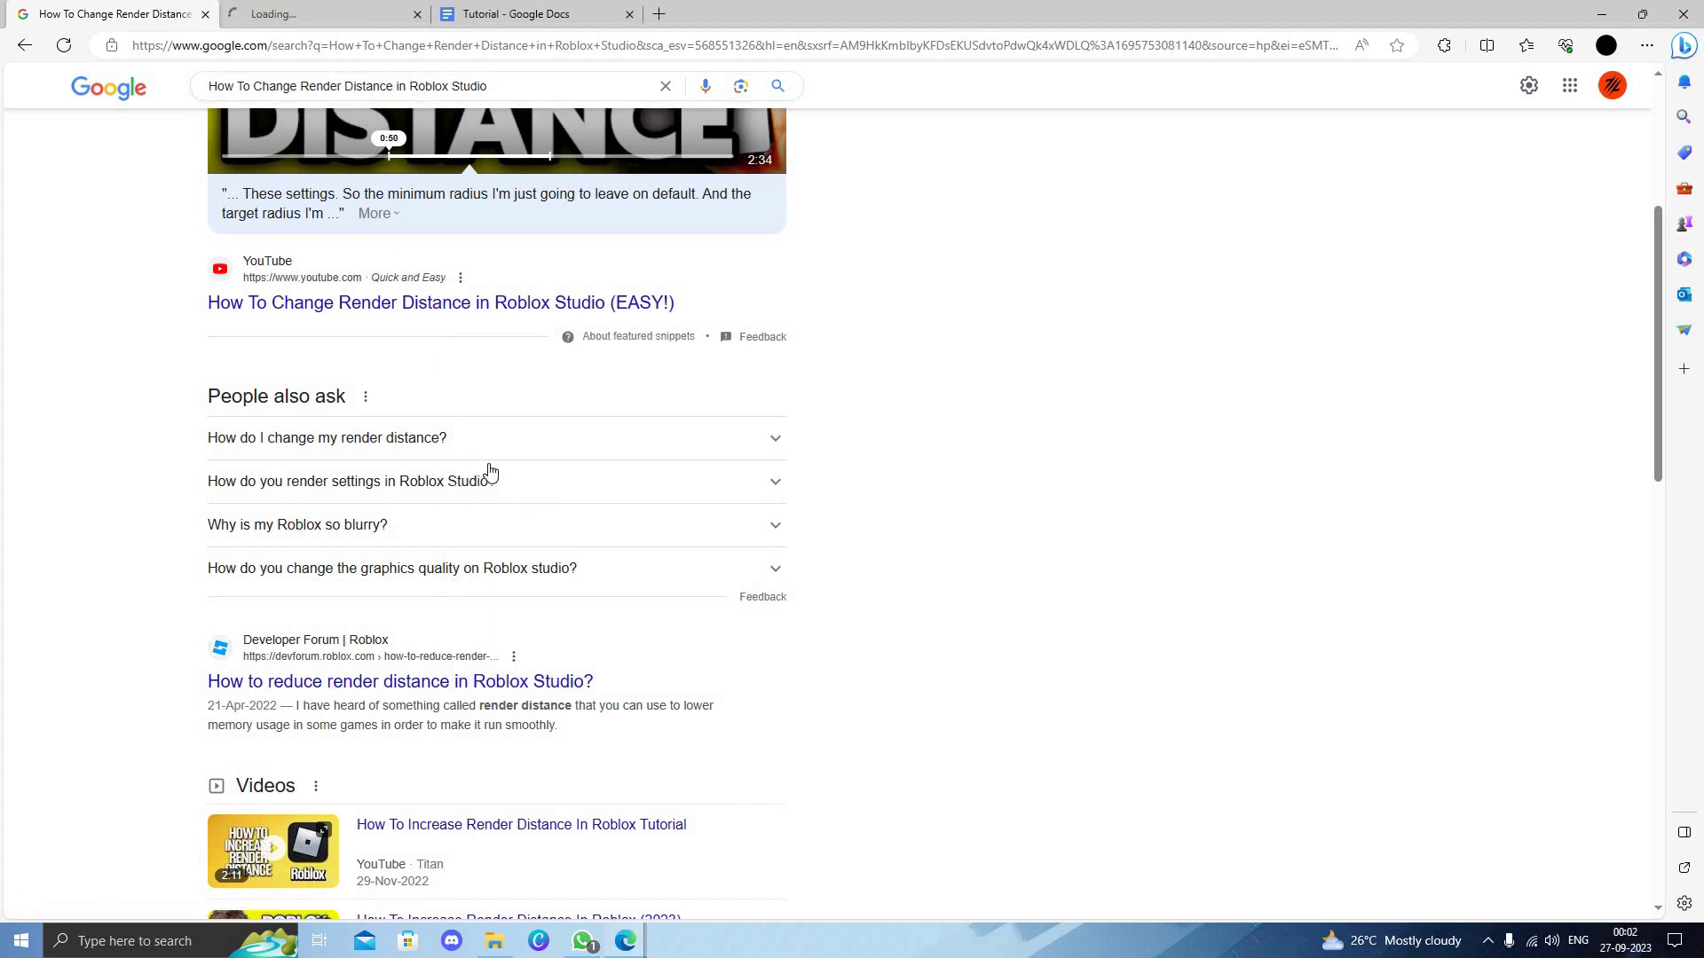
left_click(586, 437)
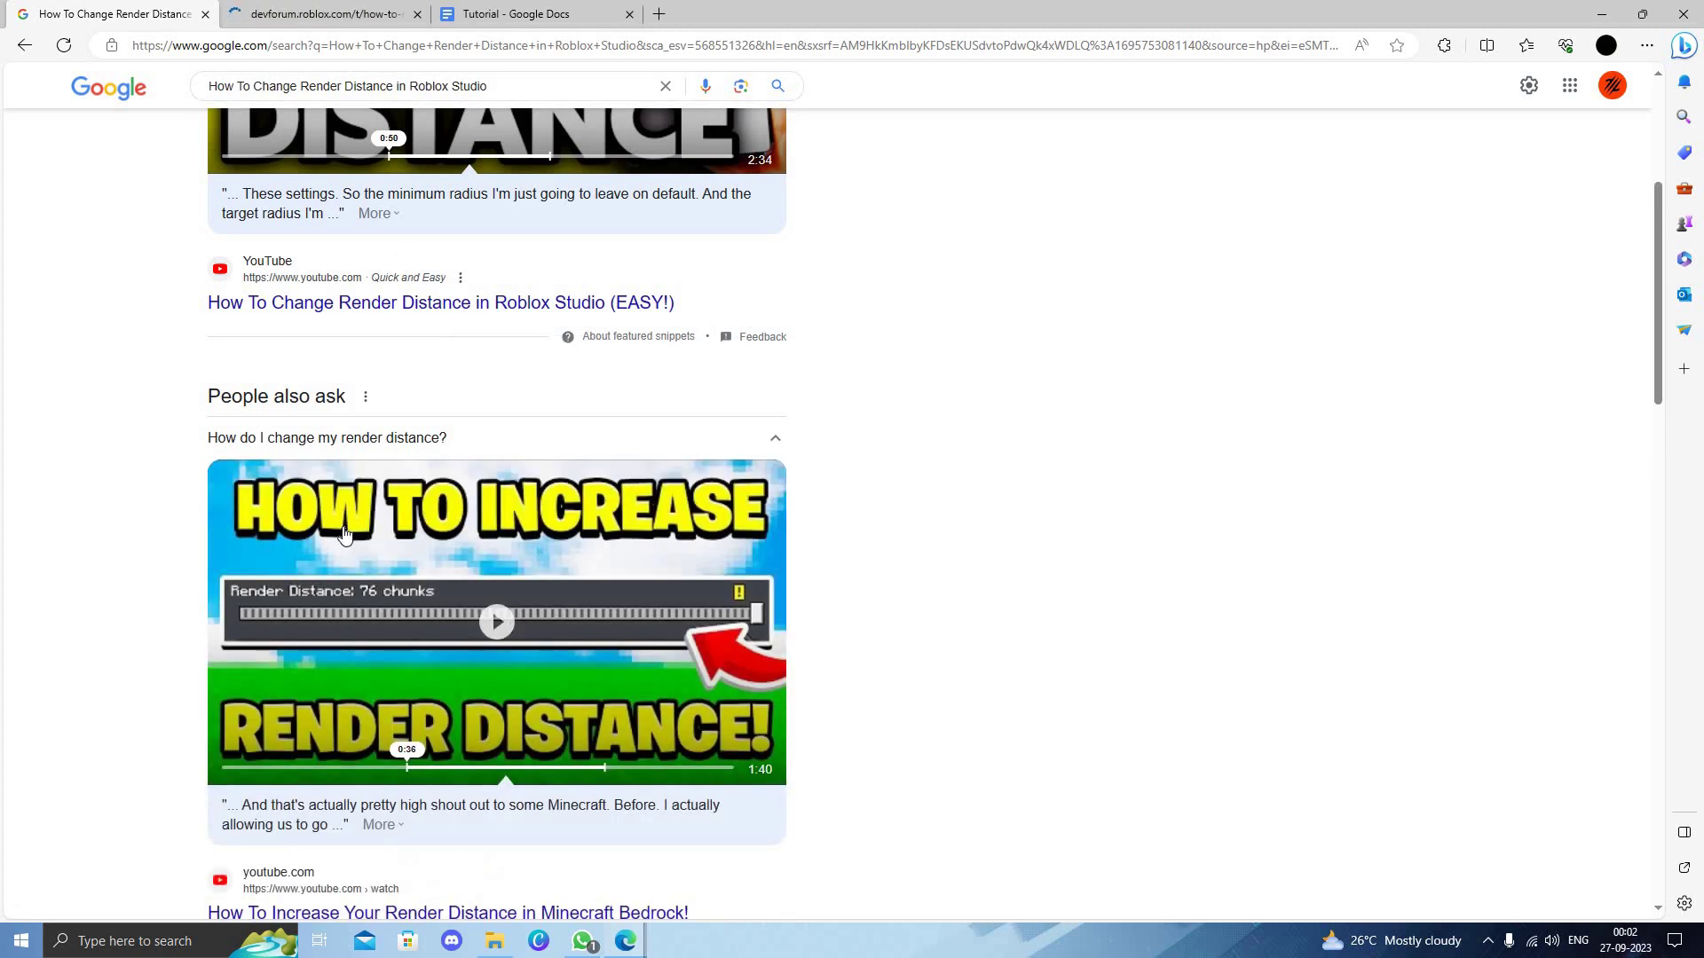
scroll(723, 563, "up", 5)
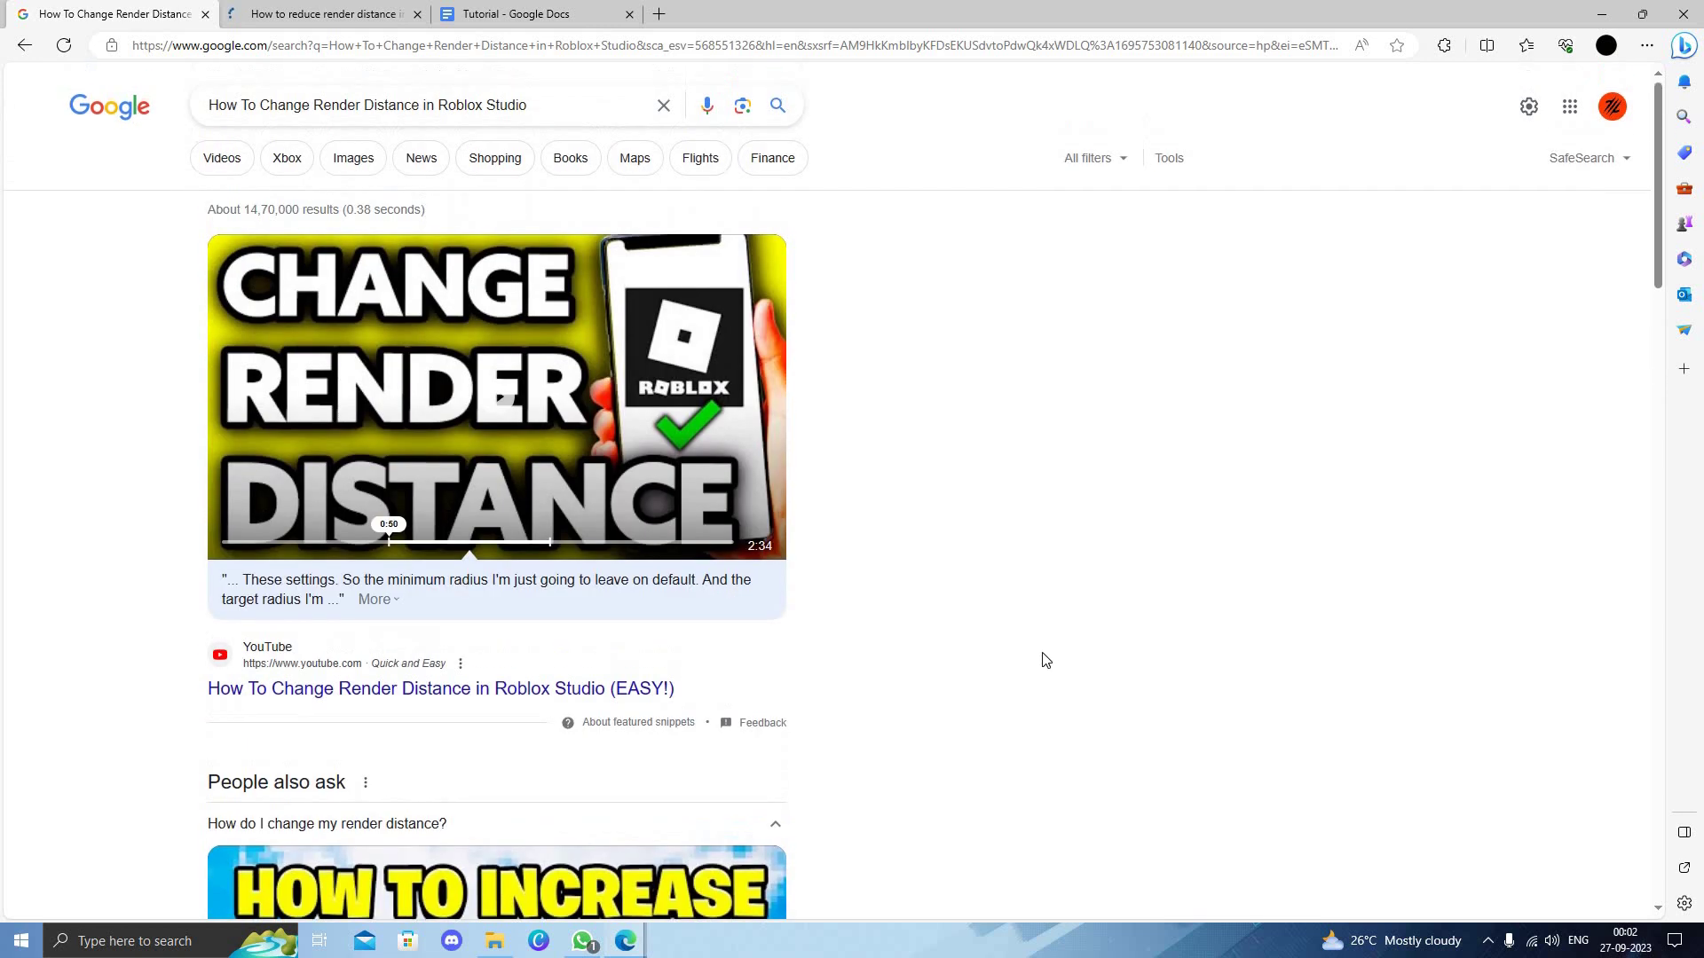
scroll(723, 561, "down", 5)
scroll(722, 562, "down", 3)
Read the Developer Forum thread on reducing render distance, then close its tab.
left_click(324, 14)
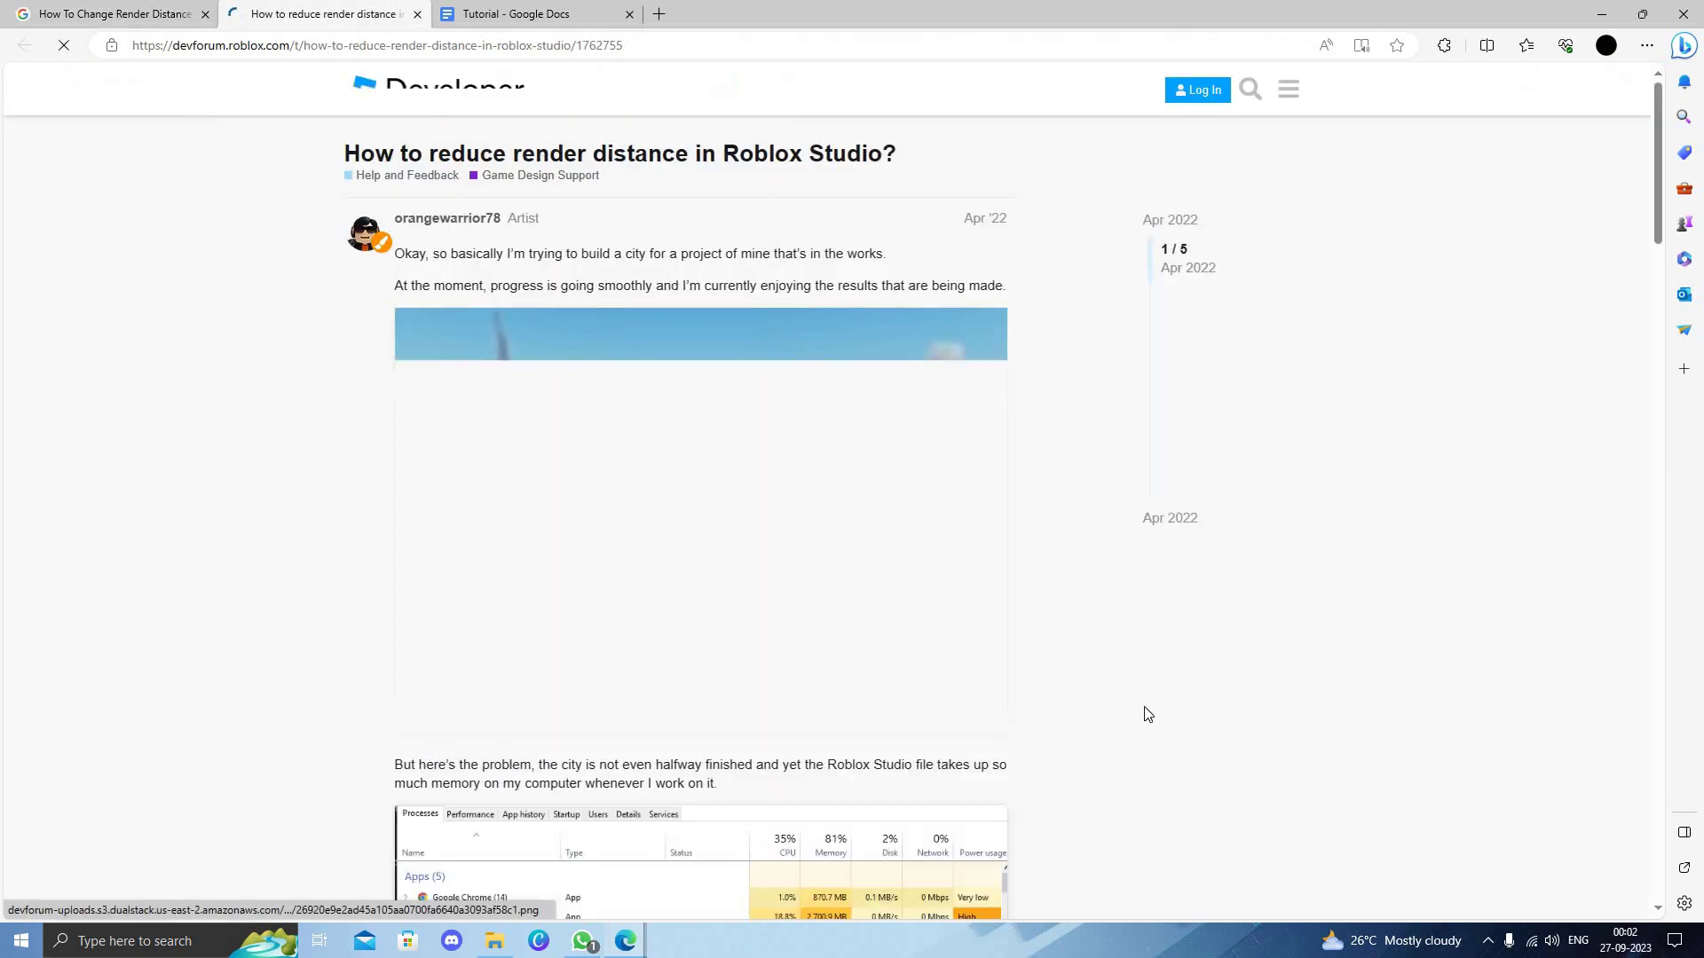
scroll(133, 666, "down", 3)
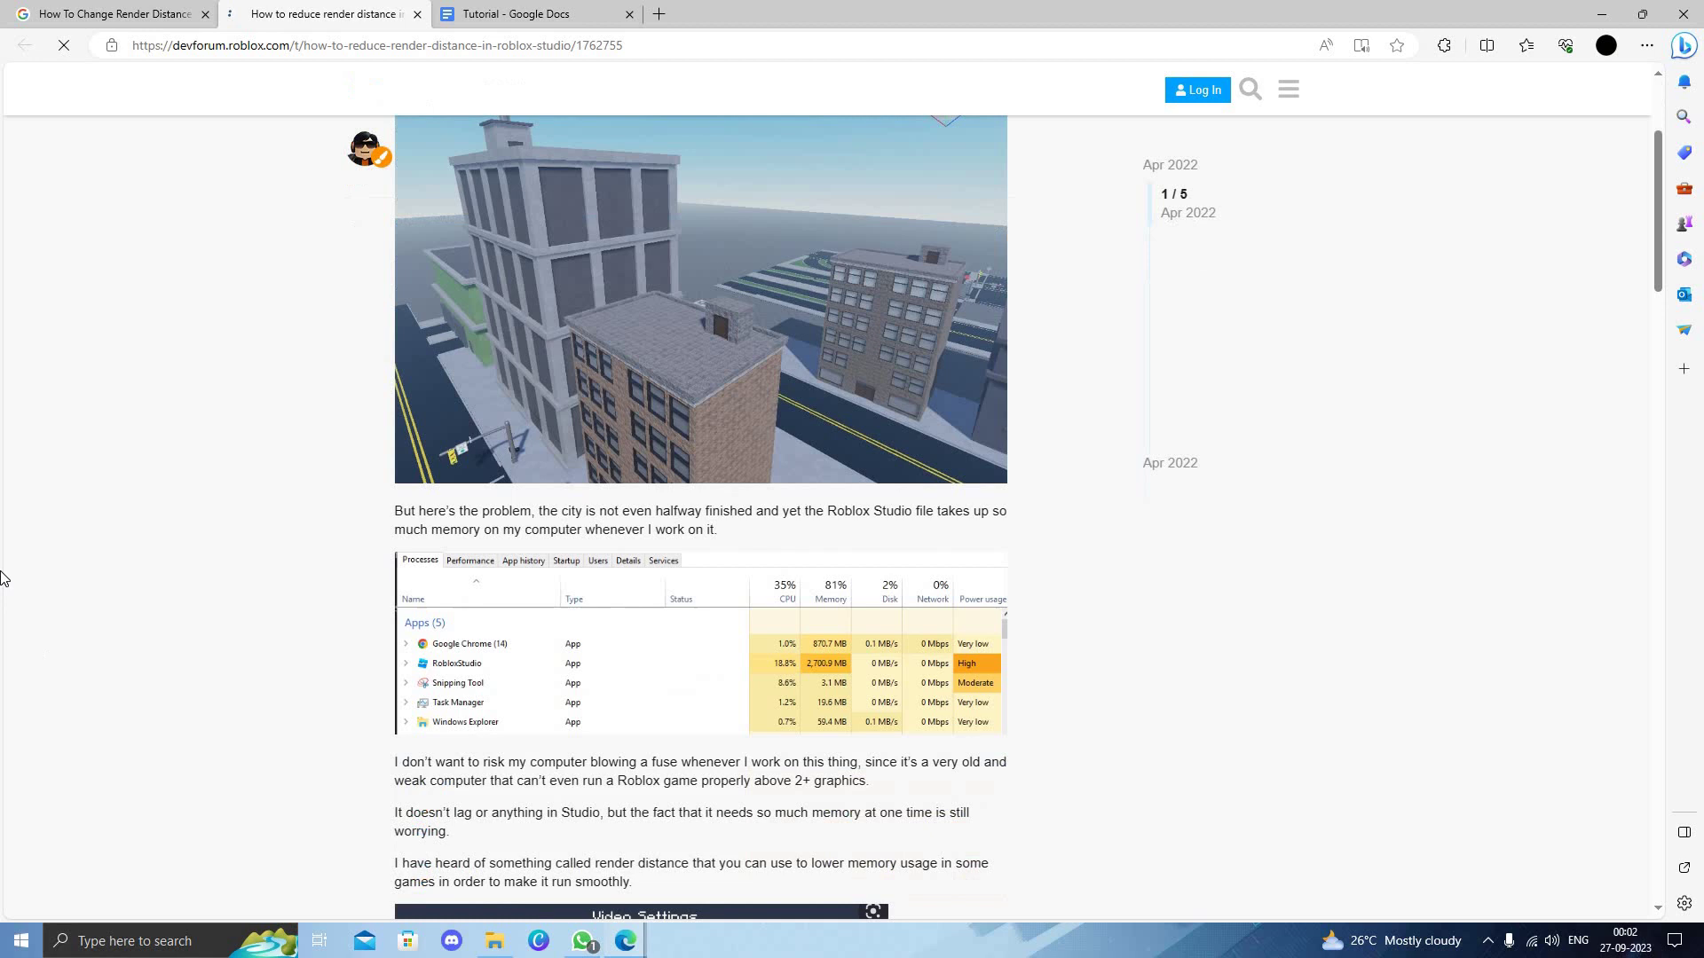
scroll(401, 666, "down", 1)
scroll(600, 666, "down", 2)
scroll(600, 665, "down", 1)
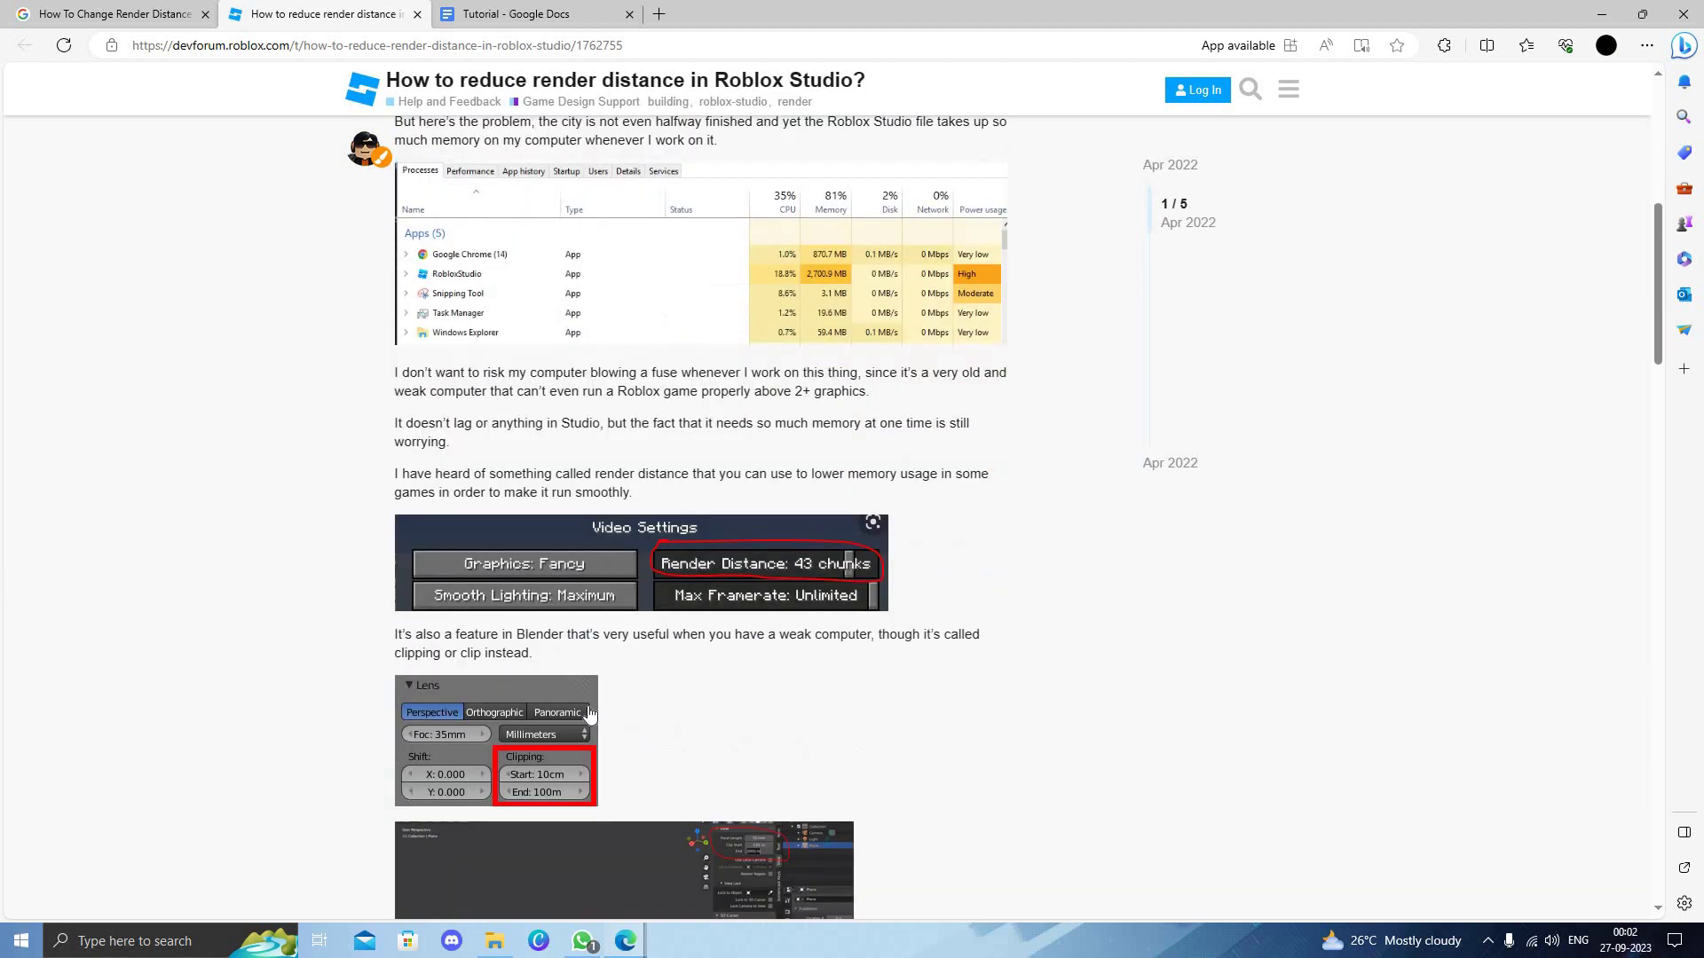
scroll(600, 640, "down", 1)
scroll(599, 608, "down", 2)
scroll(781, 599, "down", 1)
scroll(782, 612, "down", 2)
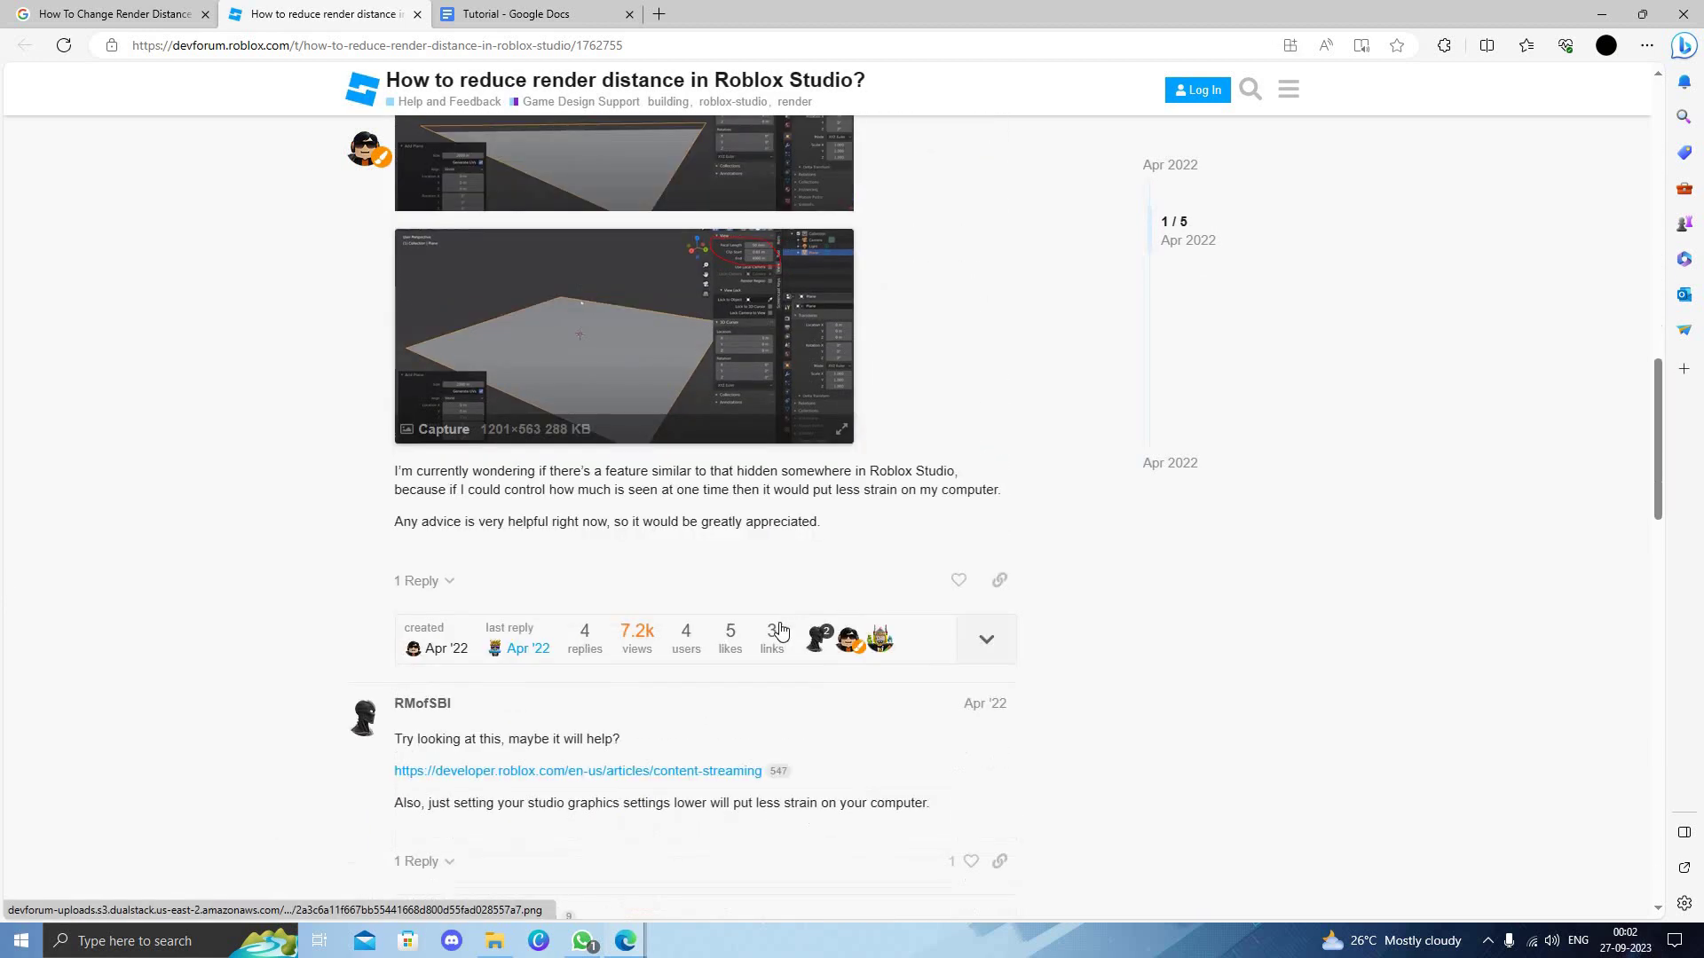
scroll(782, 626, "up", 3)
scroll(706, 533, "up", 2)
scroll(882, 564, "up", 3)
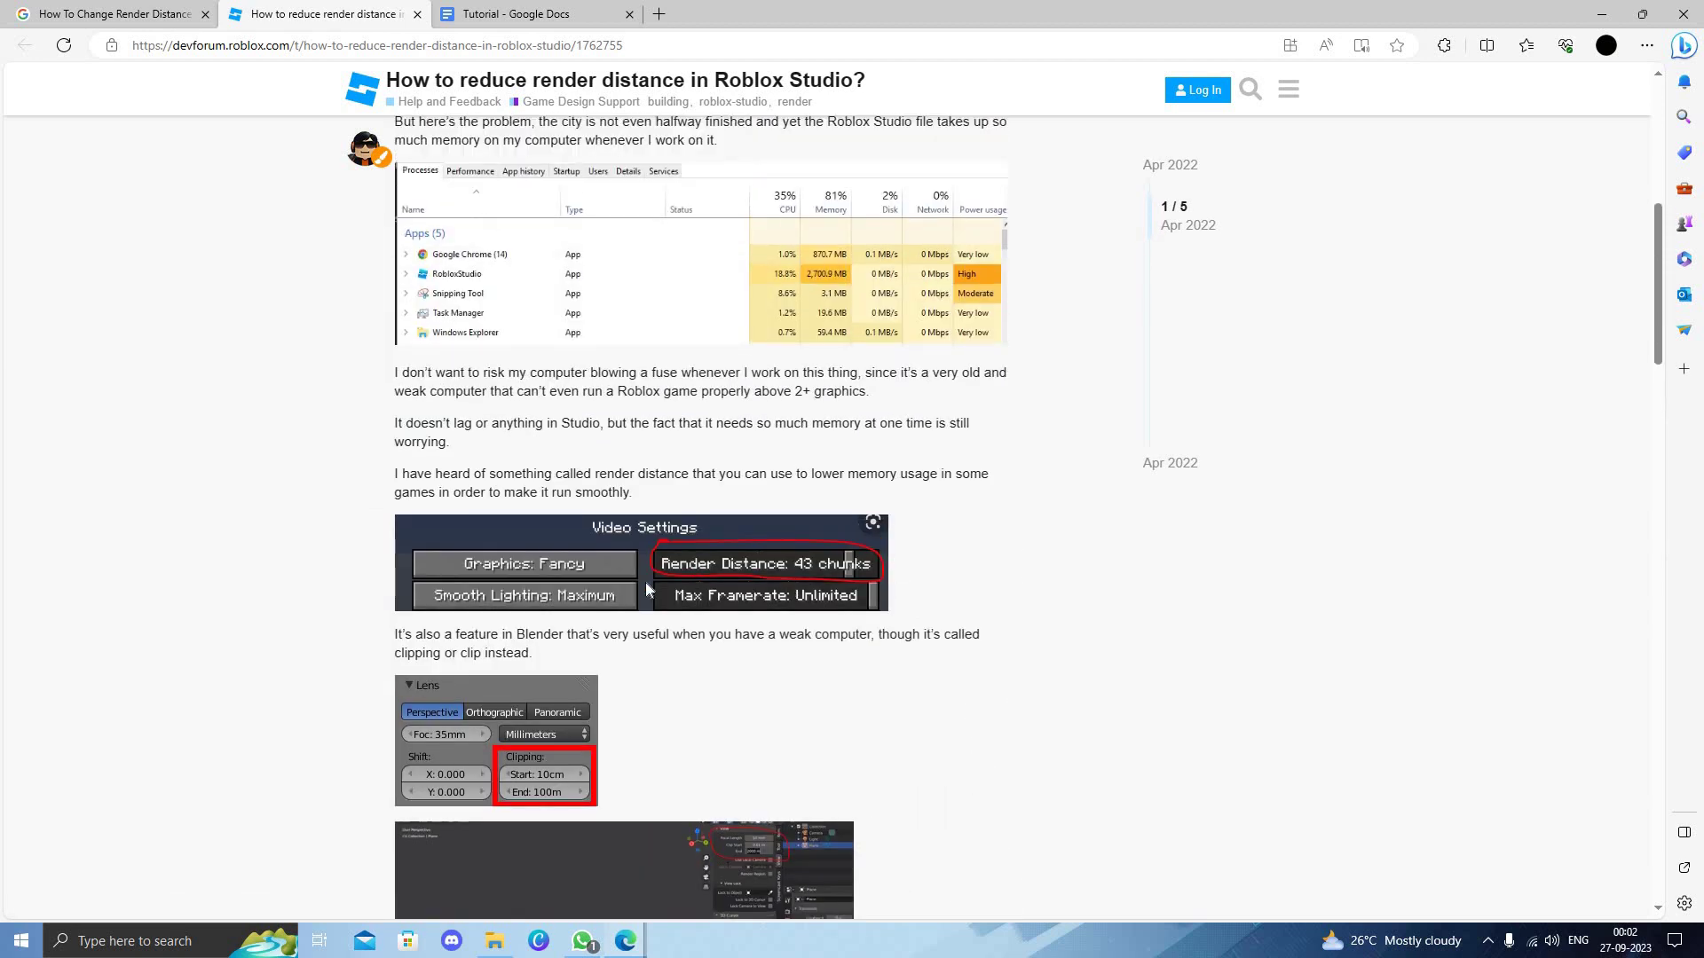
scroll(639, 746, "down", 3)
scroll(798, 719, "down", 1)
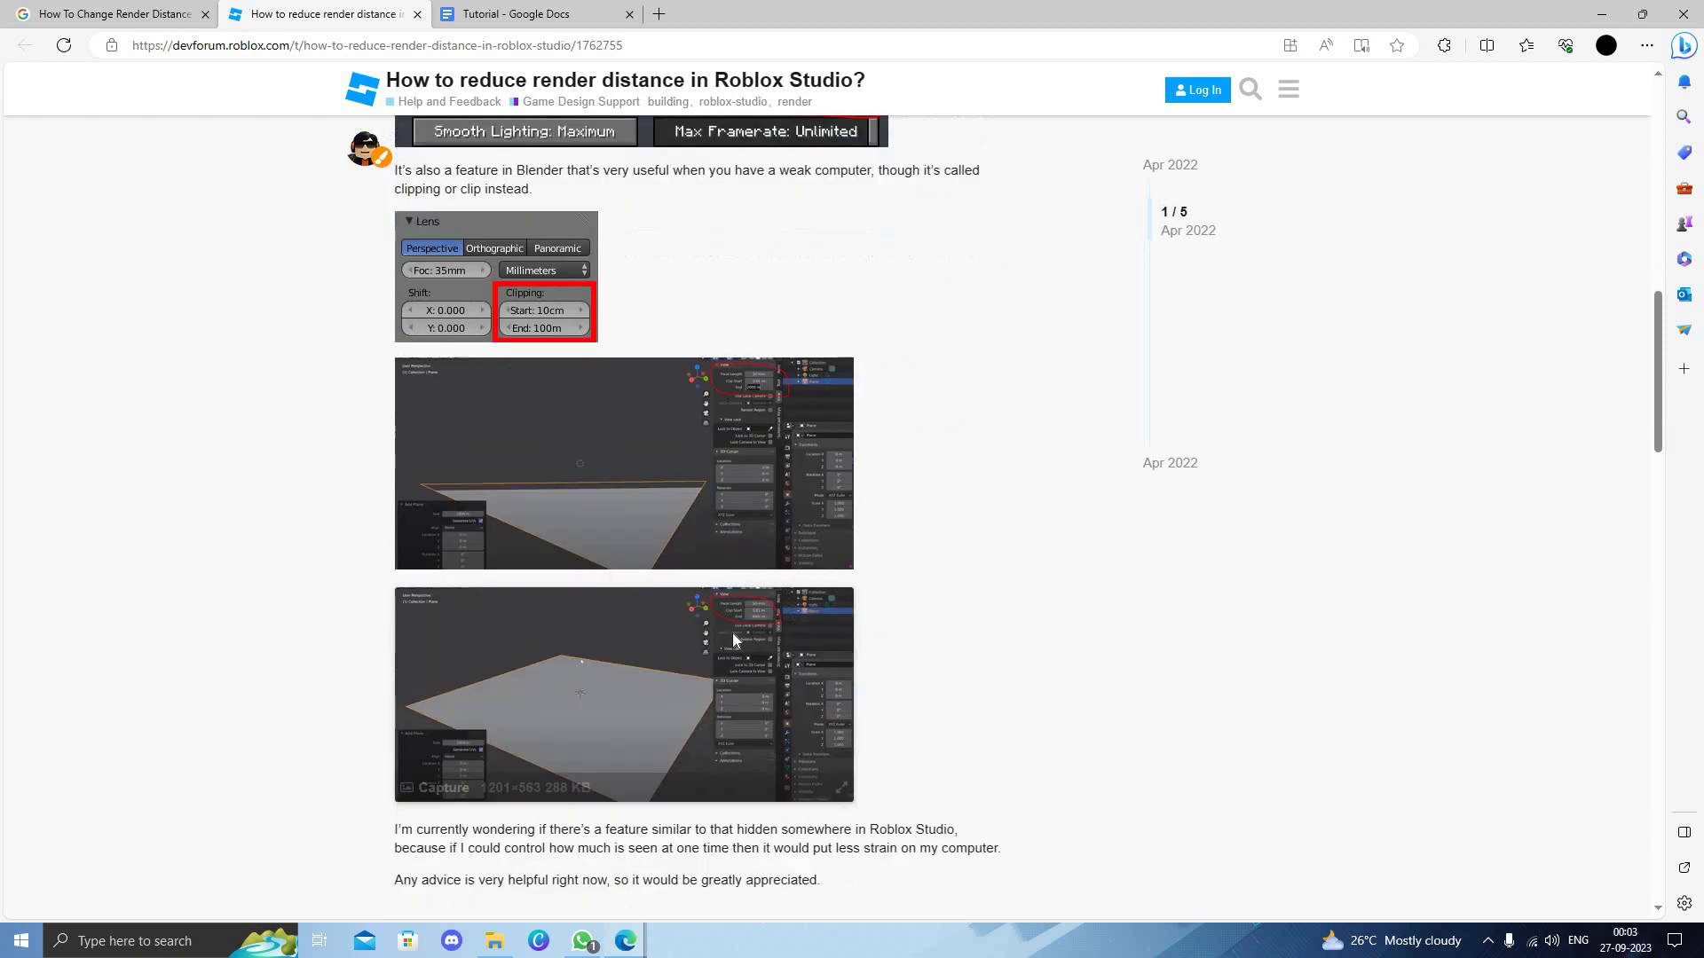
scroll(733, 632, "down", 2)
scroll(711, 626, "up", 5)
scroll(679, 613, "up", 5)
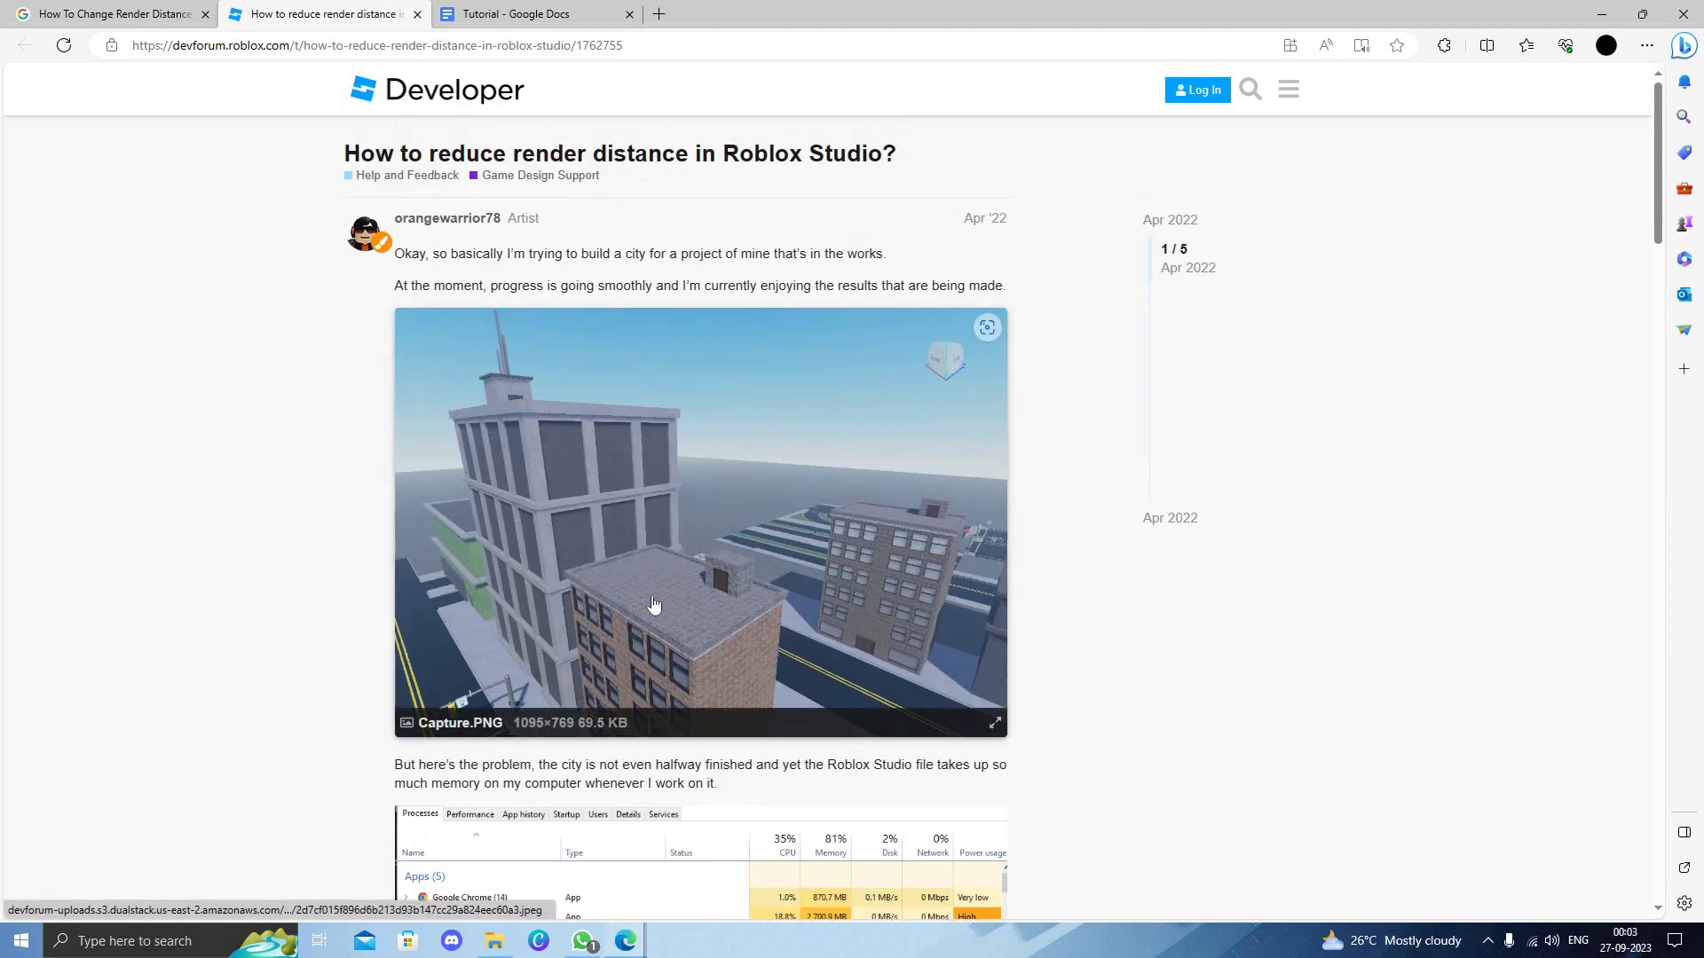
left_click(417, 14)
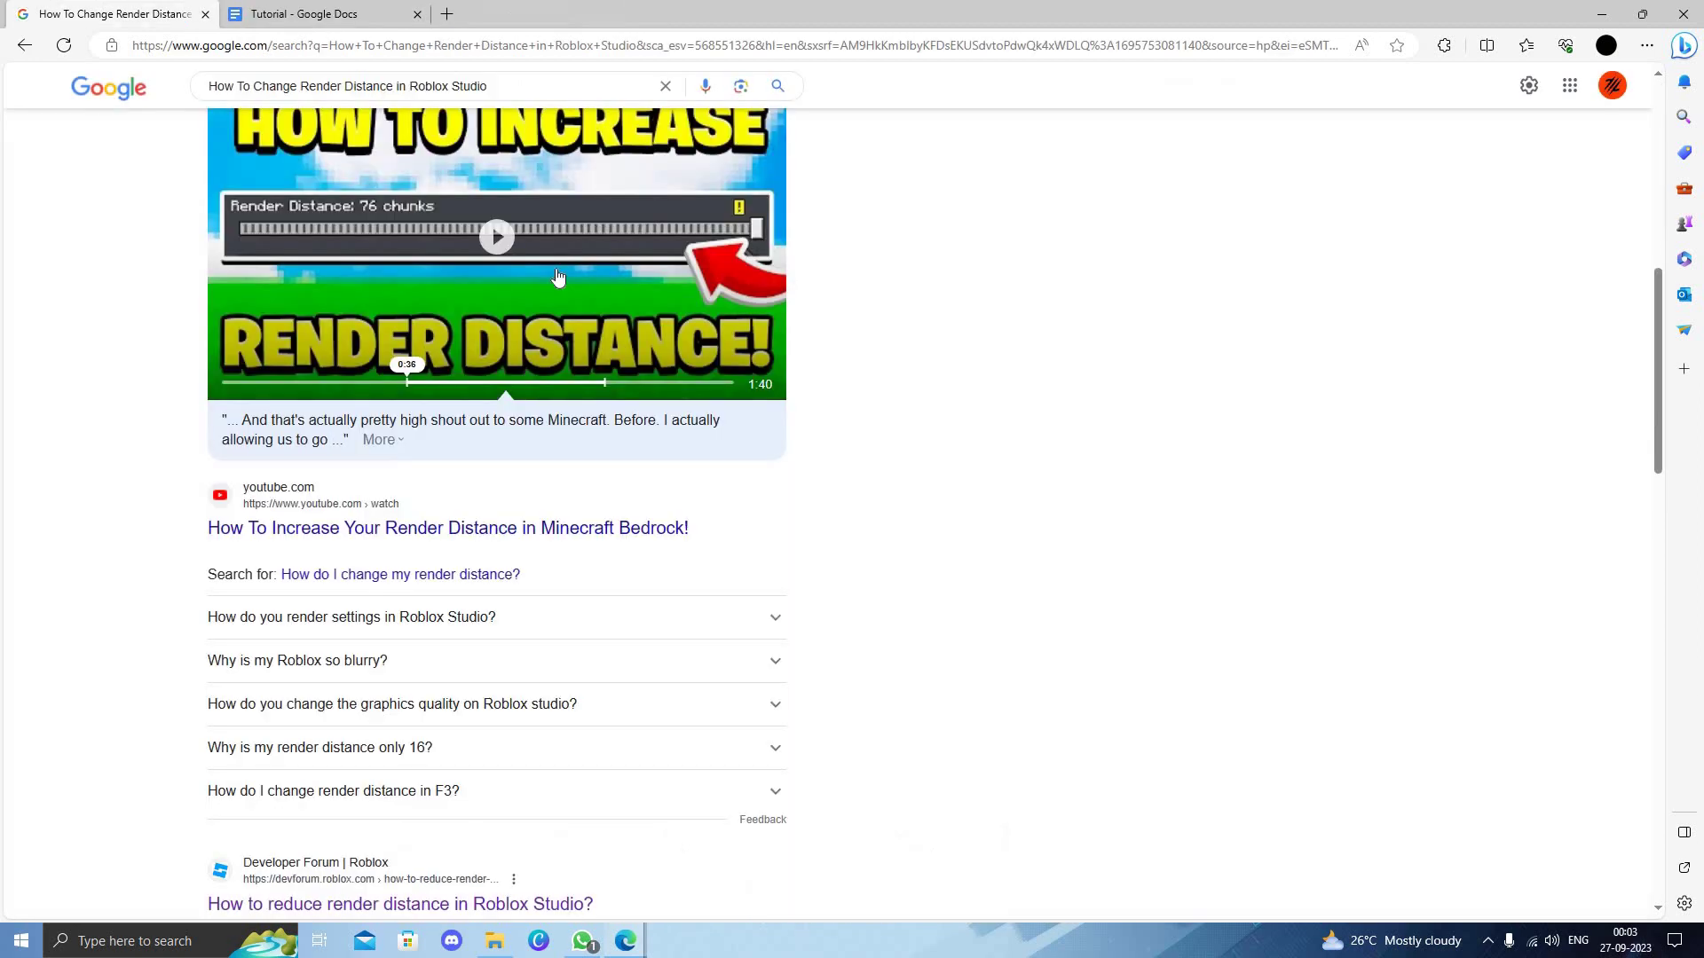